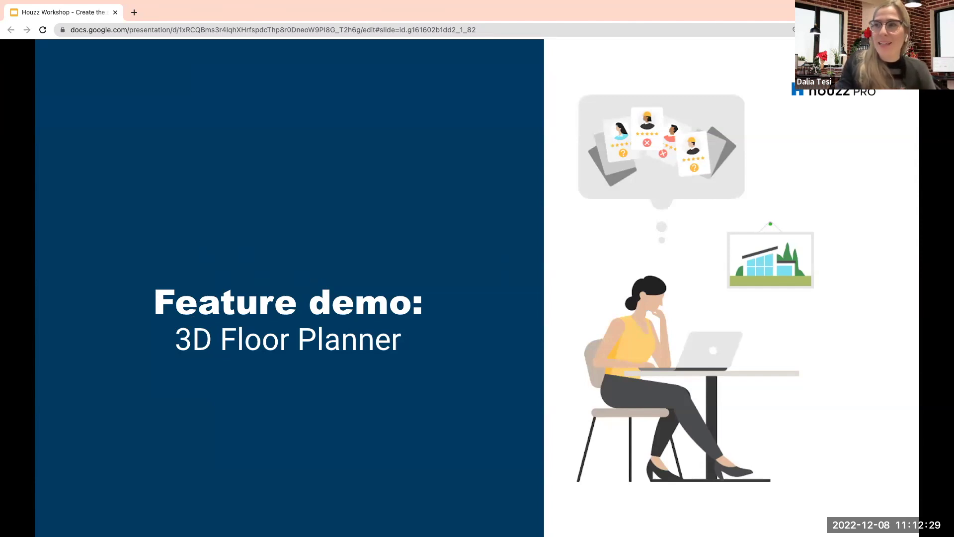
# - Advance to the Houzz Pro Feature slide and reveal its list of 3D Floor Planner points
pyautogui.press('Right')
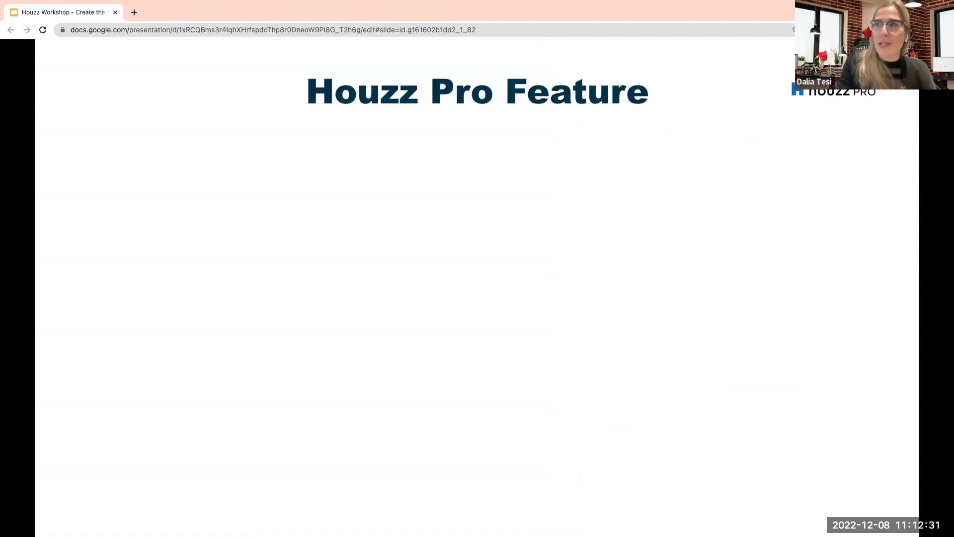
pyautogui.press('Right')
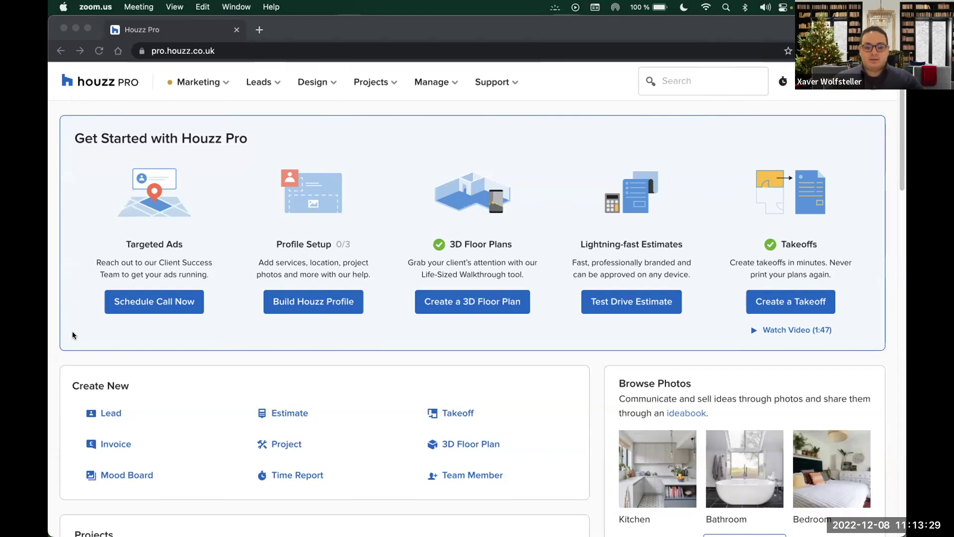
# - Create a new 3D floor plan from the Houzz Pro dashboard, starting with the default 6.22 m × 3.93 m room
pyautogui.click(522, 322)
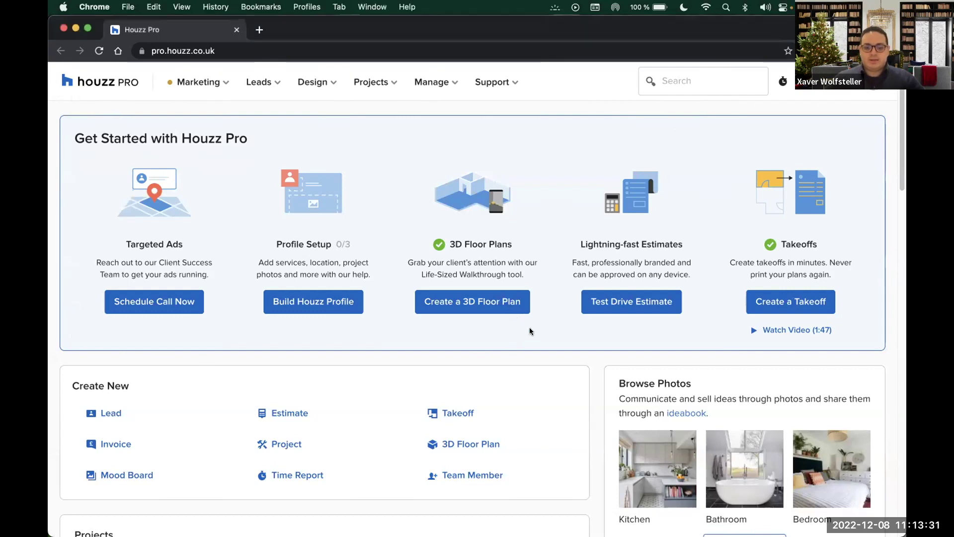
pyautogui.click(504, 304)
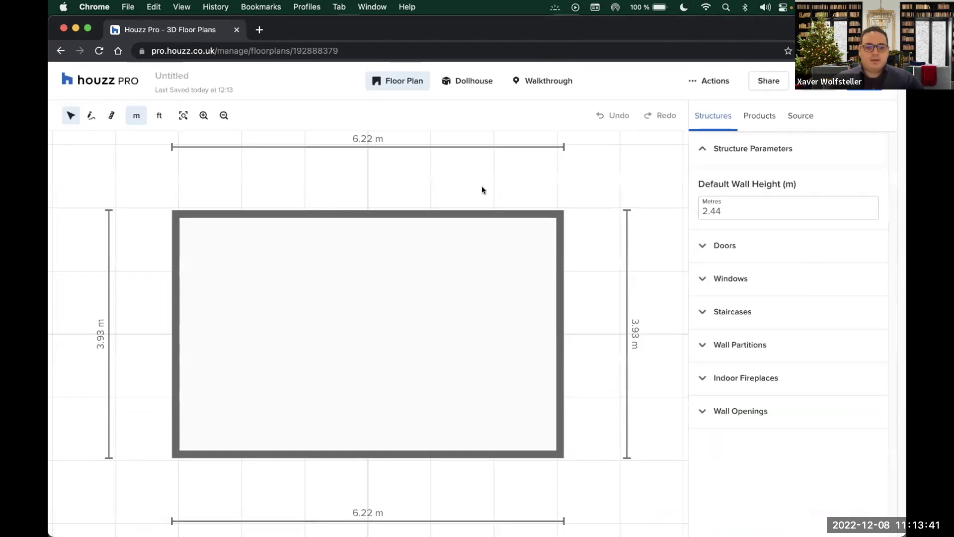
# - Draw walls from the room's top-right corner: 4.93 m, then 3.81 m, closing at the existing wall
pyautogui.click(455, 262)
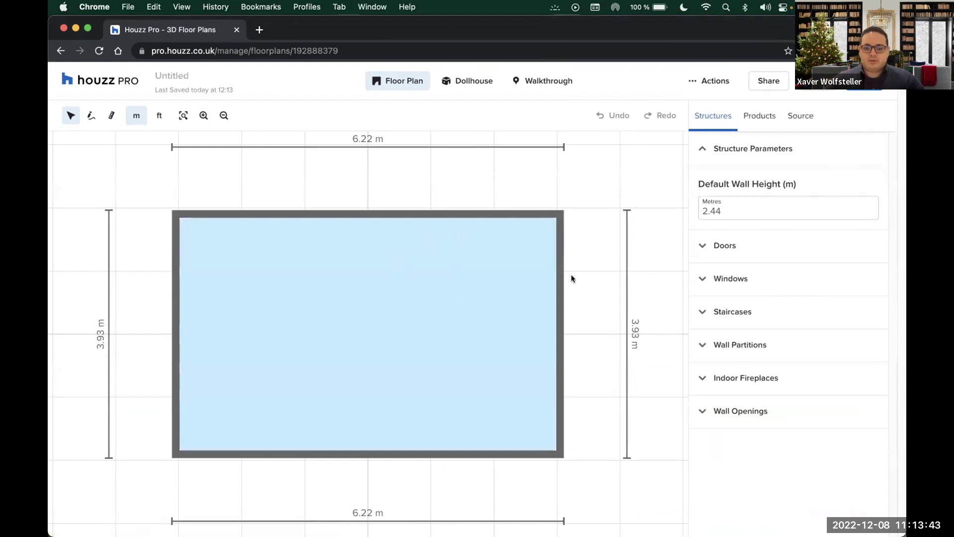
pyautogui.scroll(-1, 217, 360)
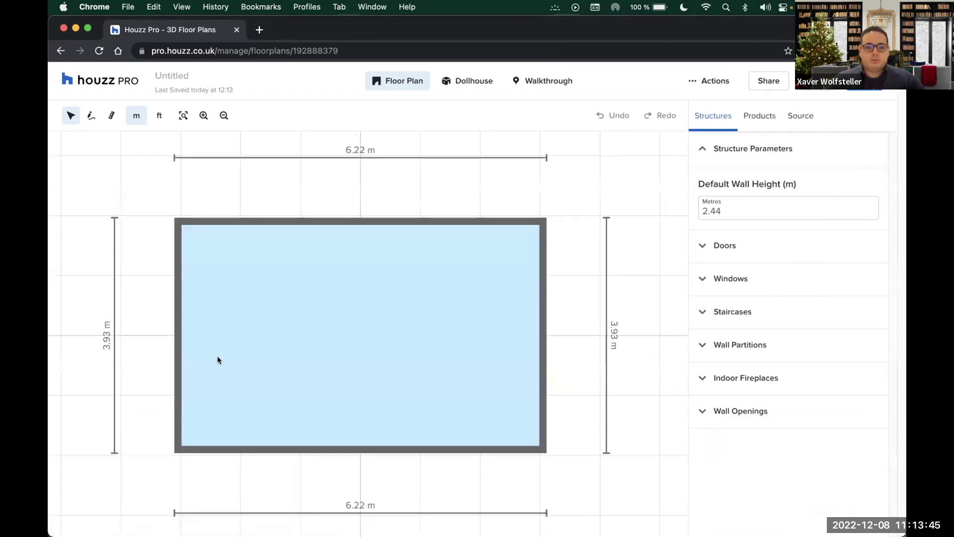
pyautogui.scroll(-3, 217, 359)
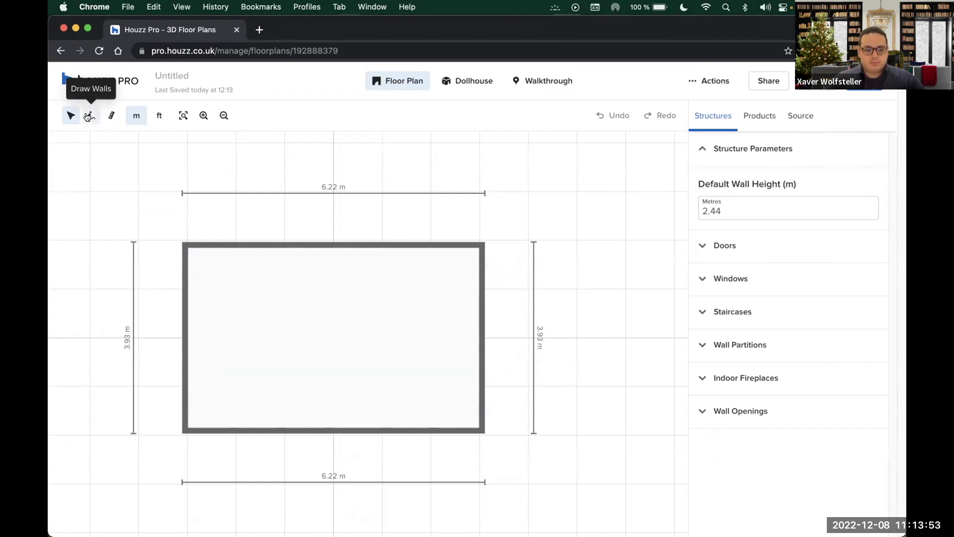
pyautogui.click(88, 116)
pyautogui.scroll(-1, 157, 227)
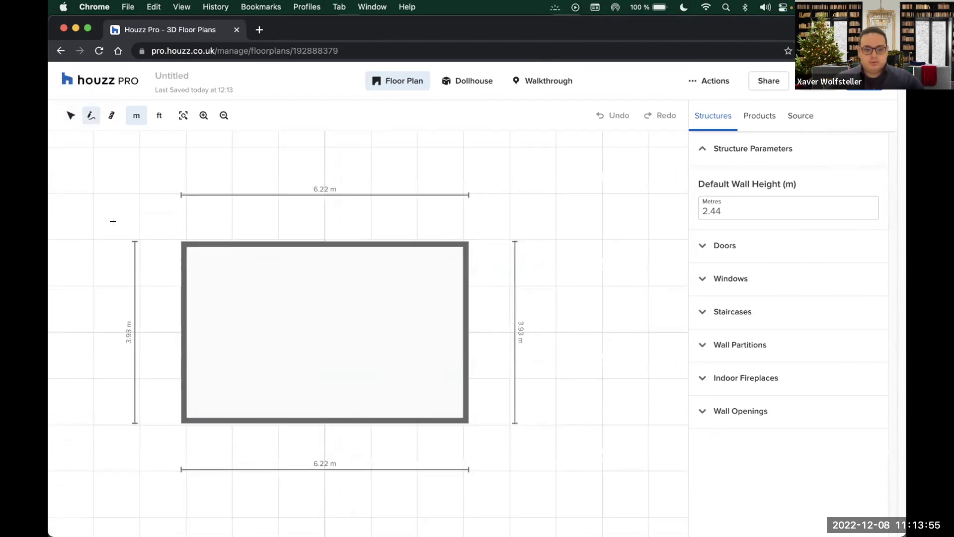
pyautogui.scroll(-1, 311, 272)
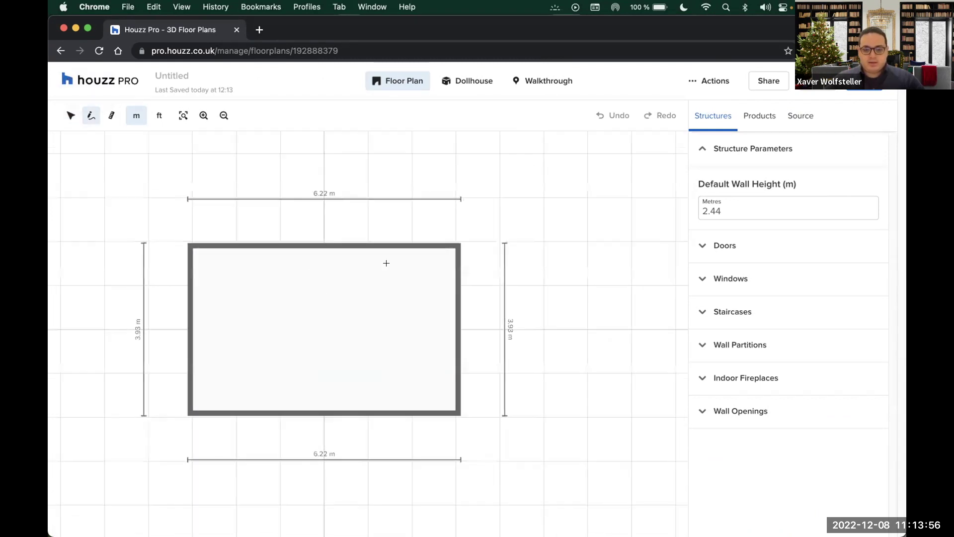
pyautogui.click(458, 245)
pyautogui.scroll(-1, 273, 296)
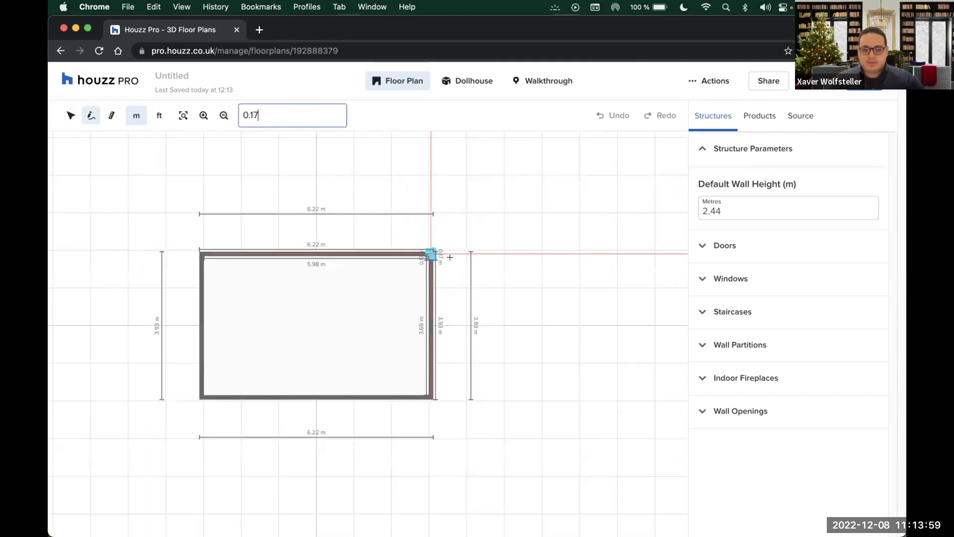
pyautogui.click(617, 317)
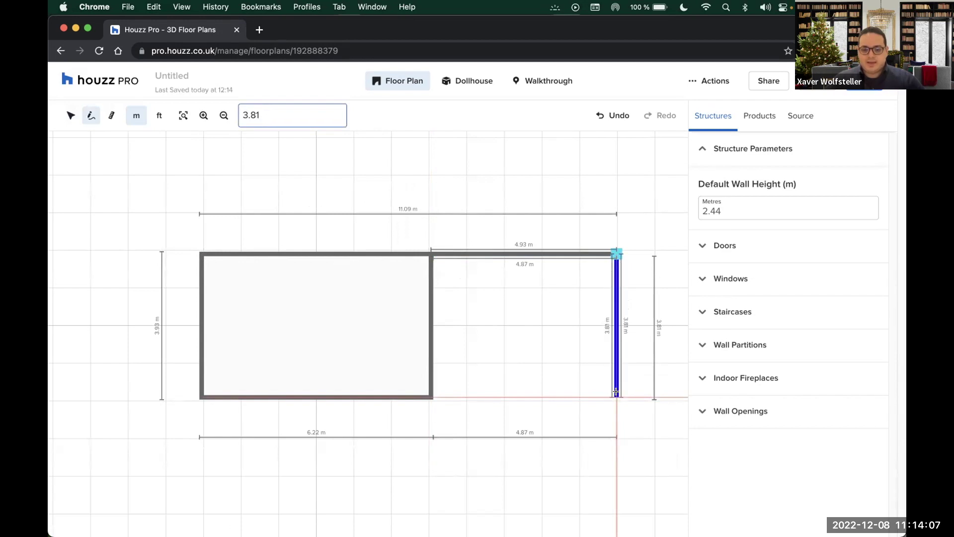
pyautogui.click(588, 396)
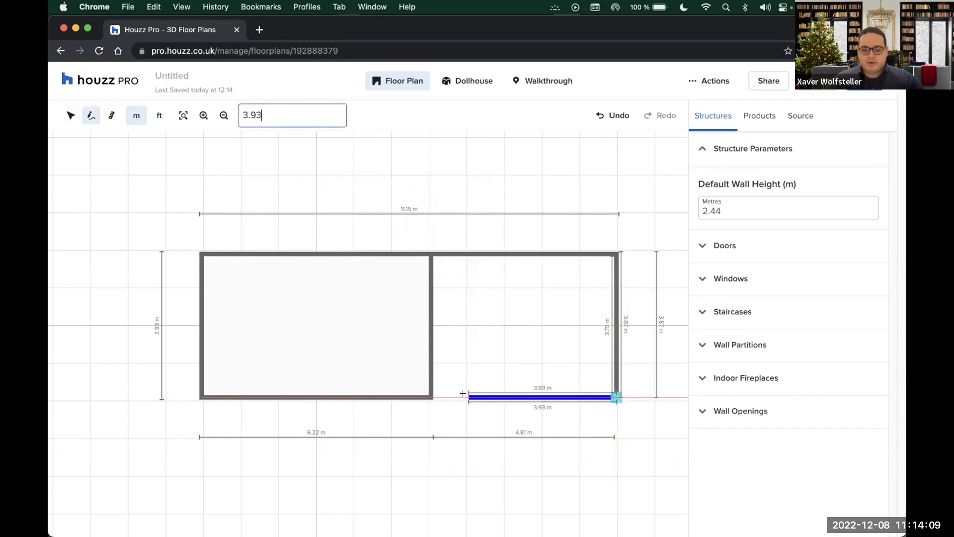
pyautogui.click(431, 397)
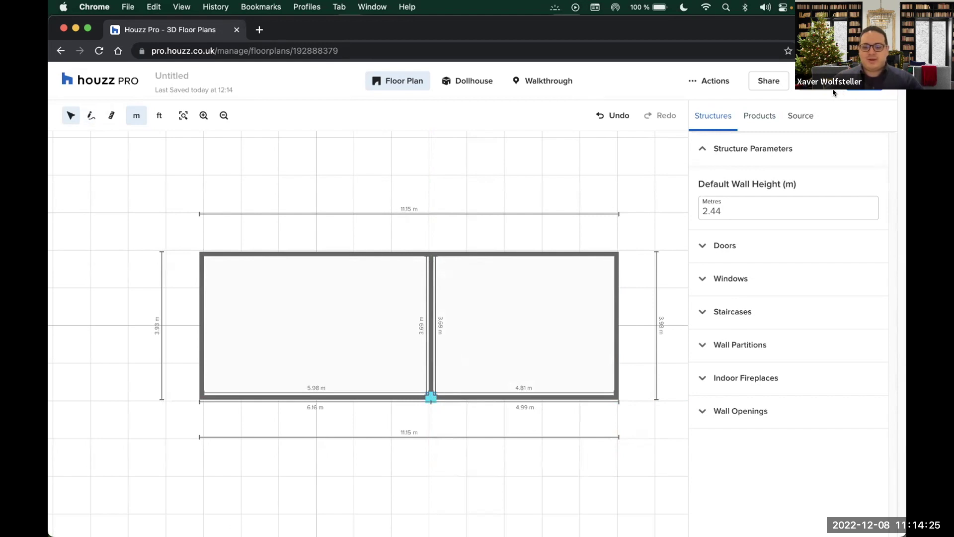
# - Place a 91 cm Door 2-Panel in the left room's left wall, flipped to swing inward
pyautogui.click(700, 246)
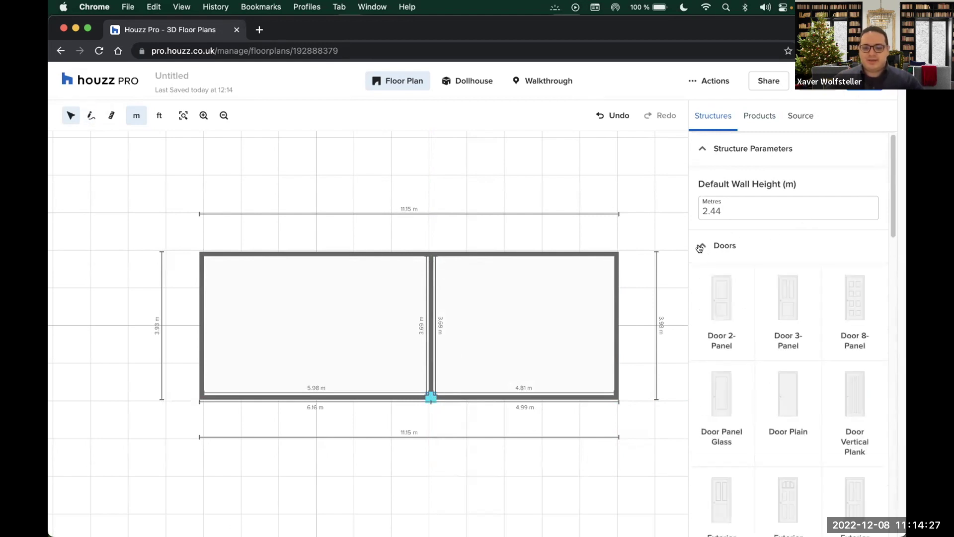
pyautogui.click(717, 303)
pyautogui.moveTo(718, 304); pyautogui.dragTo(203, 333)
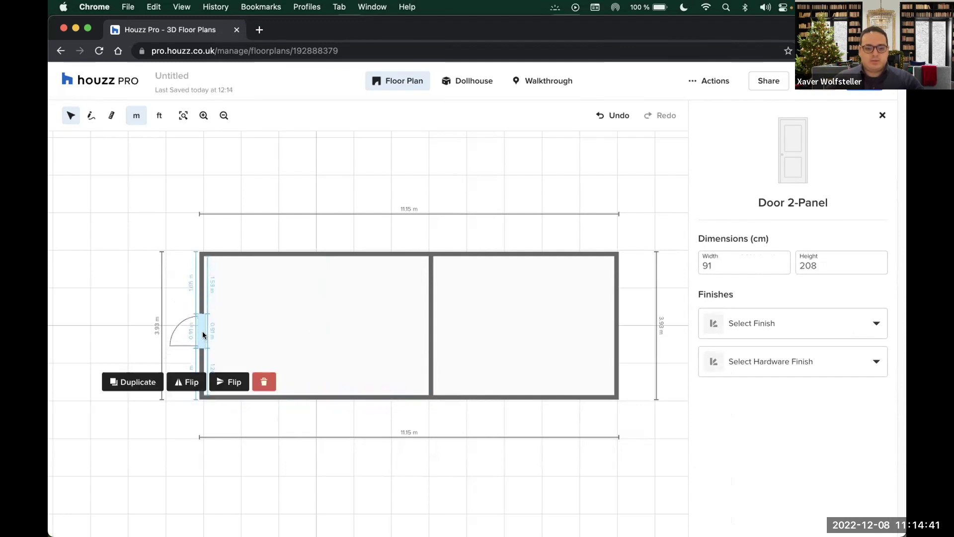
pyautogui.click(186, 382)
pyautogui.click(221, 382)
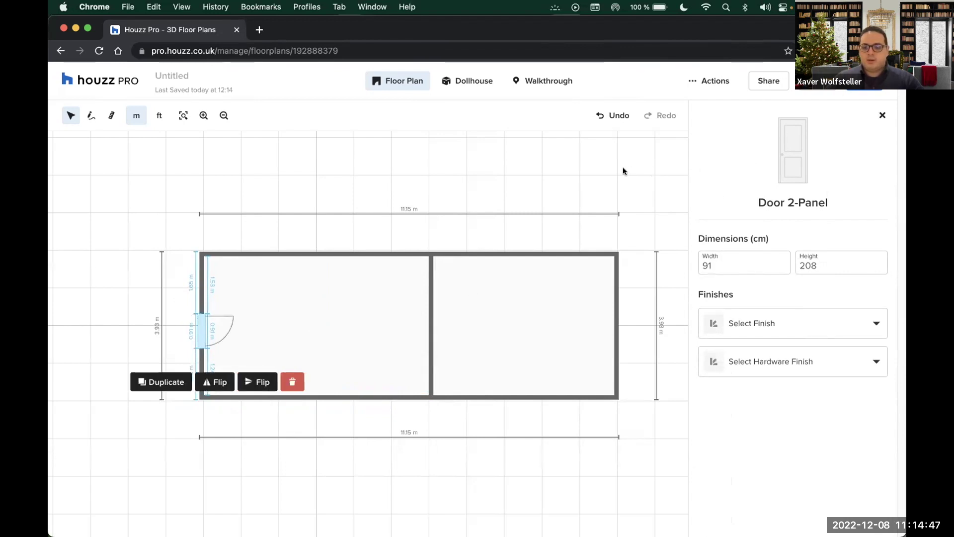
pyautogui.click(881, 115)
# - Put a 122 × 137 cm Slim French Casement 2 Panes window on the left room's top wall
pyautogui.click(708, 246)
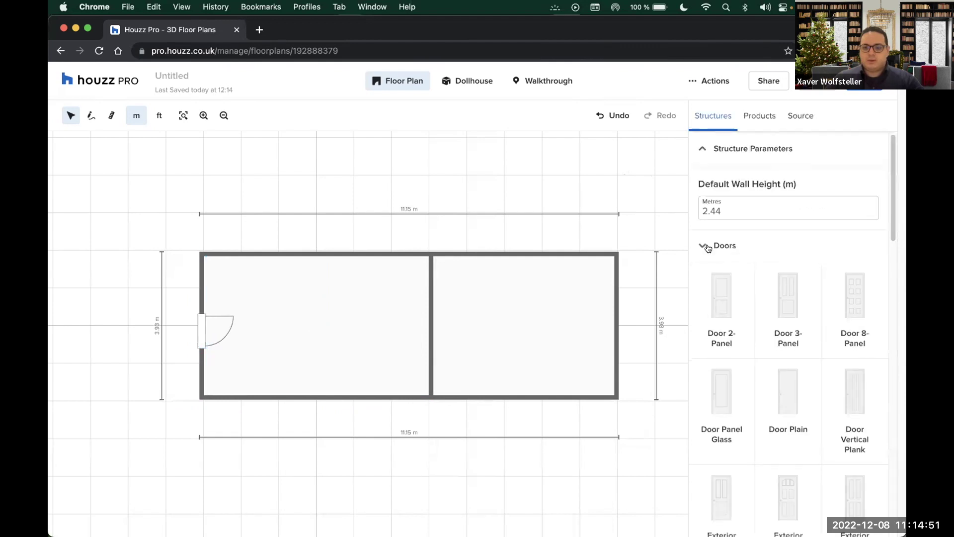
pyautogui.click(707, 277)
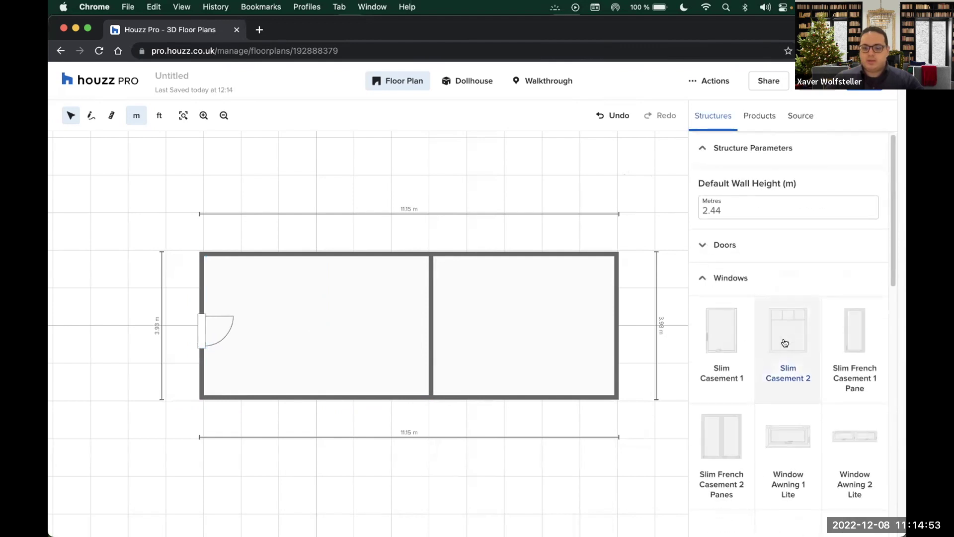
pyautogui.scroll(-2, 734, 383)
pyautogui.moveTo(734, 383); pyautogui.dragTo(308, 251)
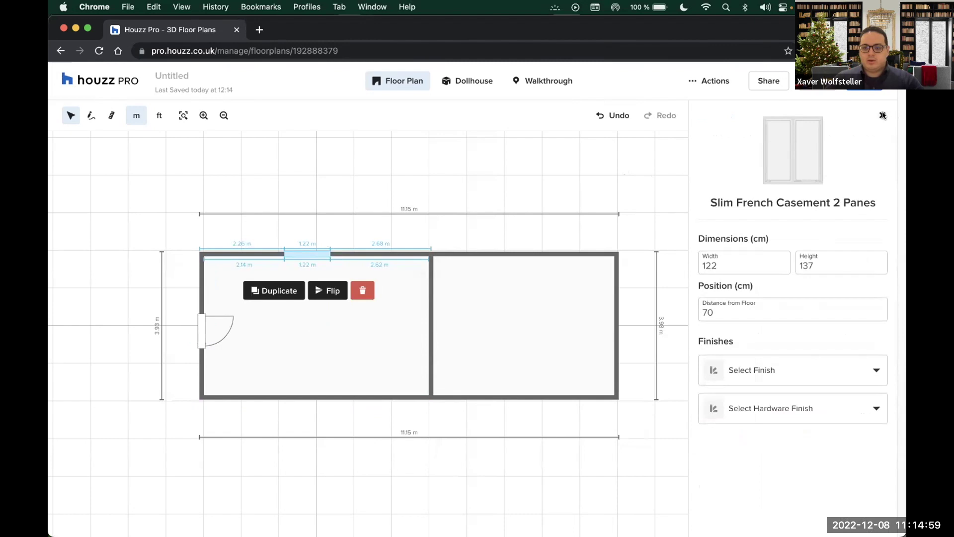
pyautogui.click(882, 116)
pyautogui.click(709, 219)
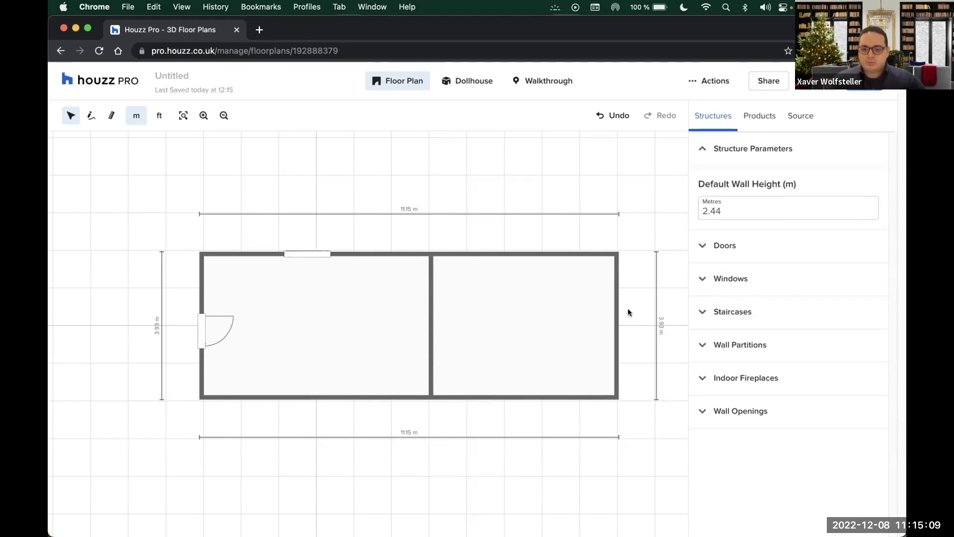
pyautogui.click(313, 254)
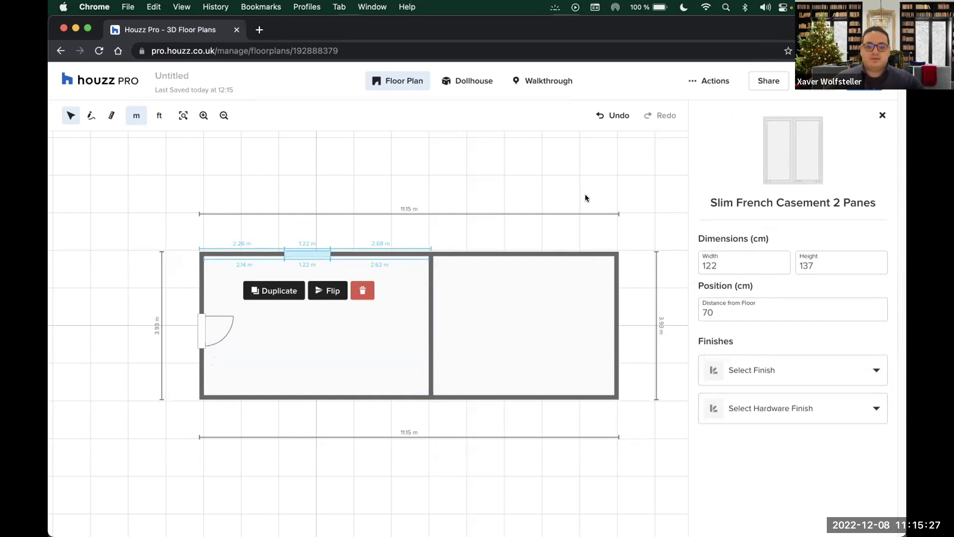
# - Switch to Dollhouse view and orbit the 3D model to look into both rooms
pyautogui.click(465, 87)
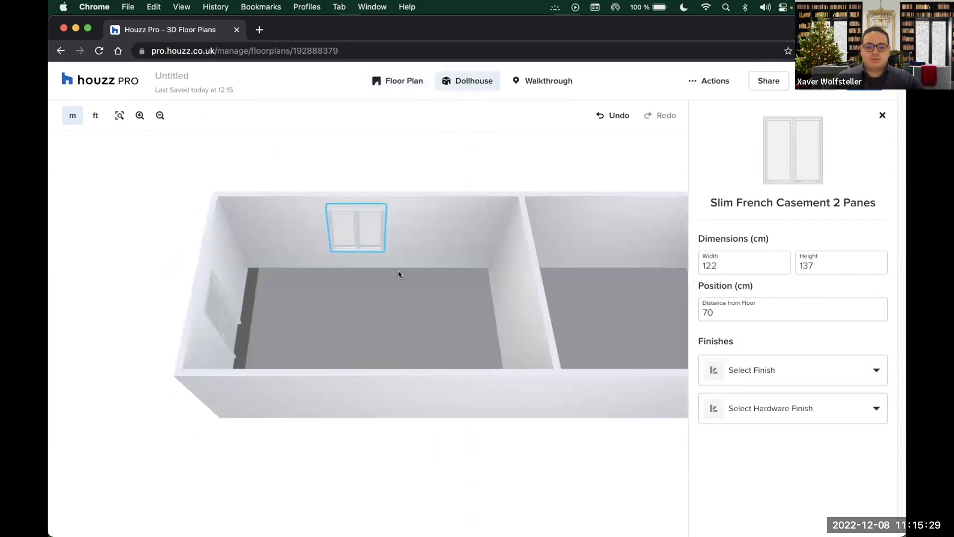
pyautogui.click(168, 173)
pyautogui.moveTo(126, 330)
pyautogui.mouseDown()
pyautogui.moveTo(124, 316)
pyautogui.moveTo(127, 327)
pyautogui.mouseUp()
pyautogui.moveTo(136, 222); pyautogui.dragTo(238, 235)
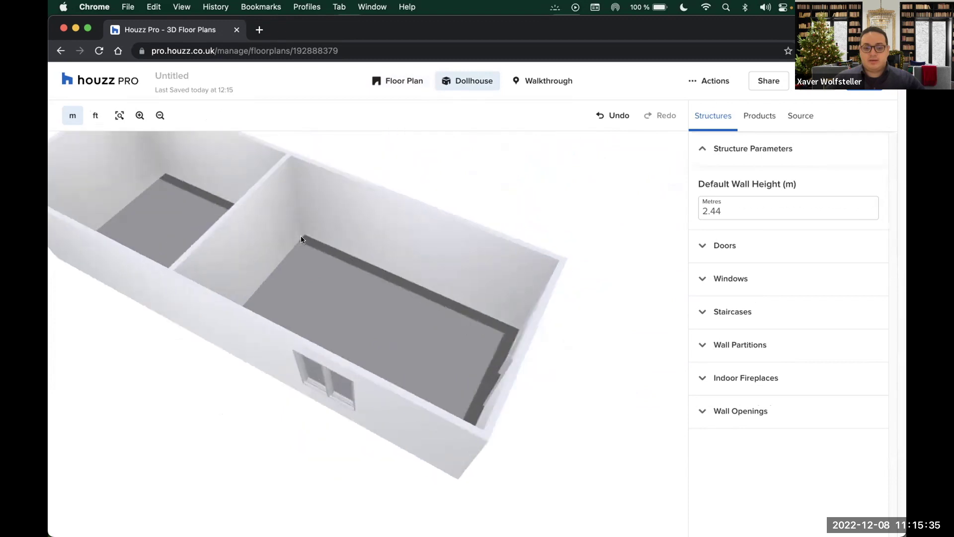
pyautogui.moveTo(301, 239); pyautogui.dragTo(547, 236)
pyautogui.click(258, 255)
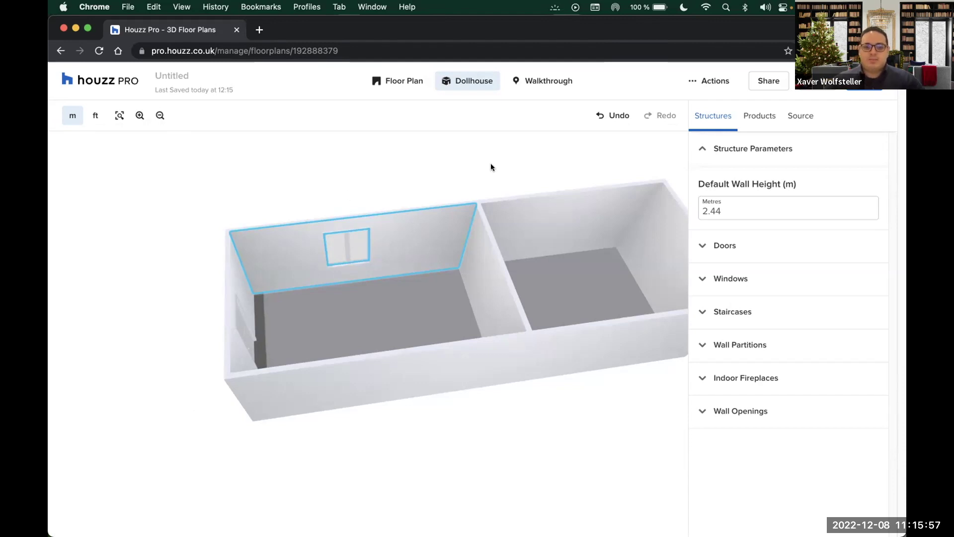
# - Return to the 2D Floor Plan and browse the Products furniture categories, briefly checking Bedroom Furniture
pyautogui.click(698, 153)
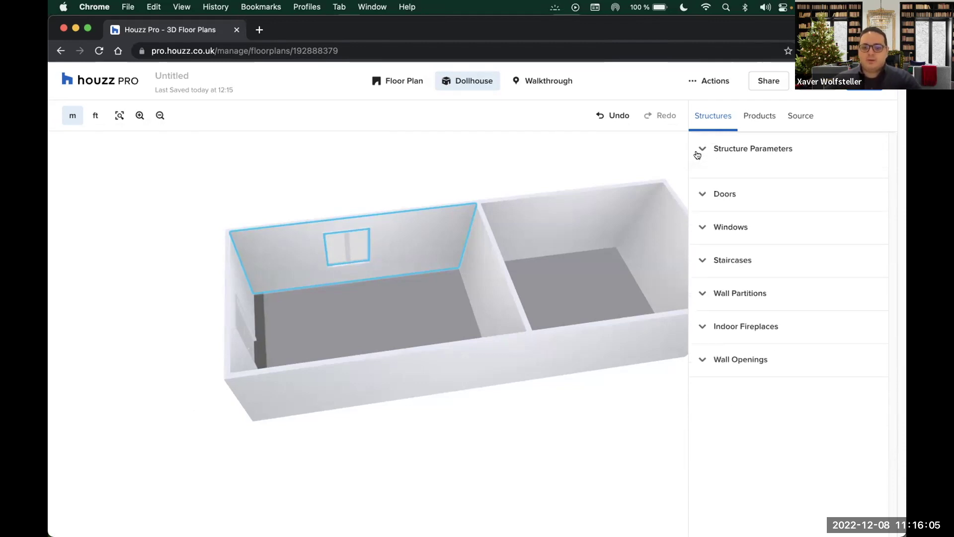
pyautogui.click(398, 85)
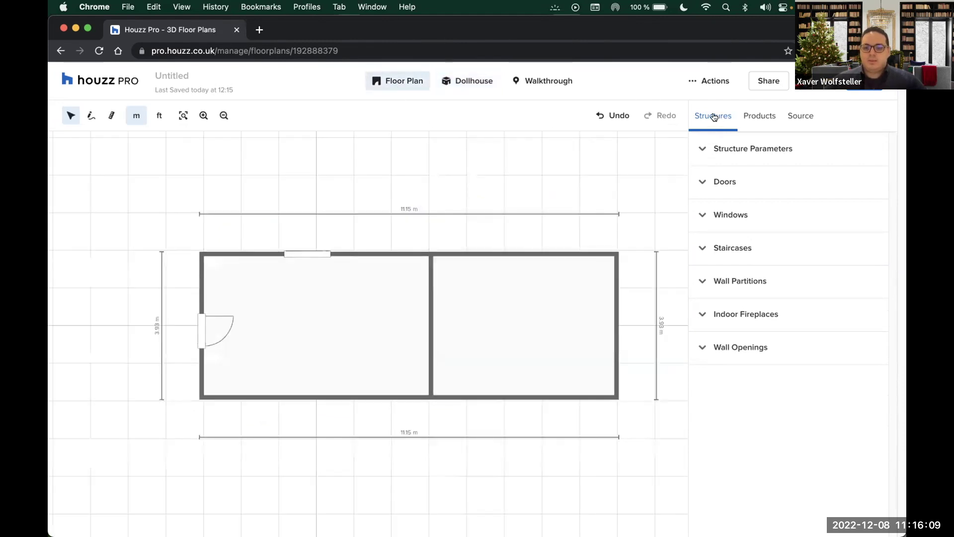
pyautogui.click(762, 120)
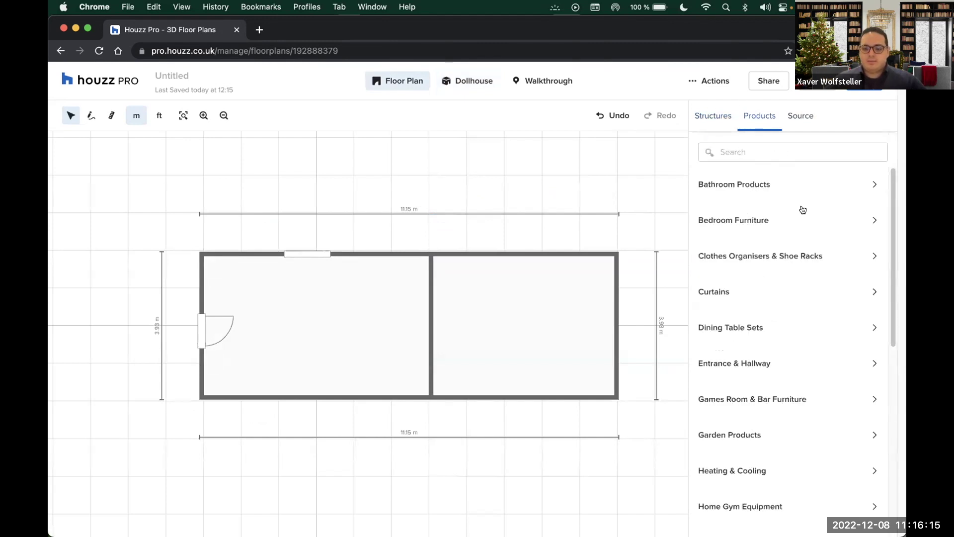
pyautogui.scroll(-5, 795, 246)
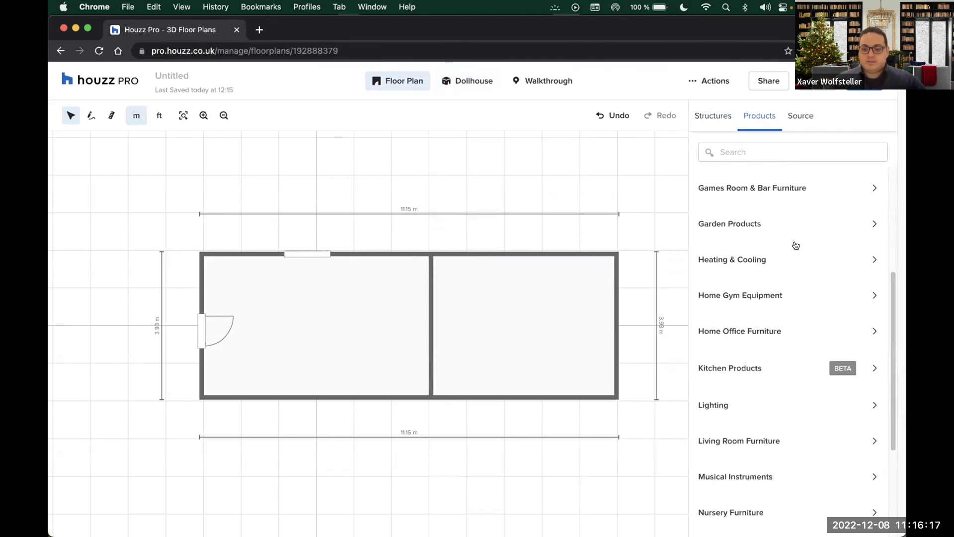
pyautogui.scroll(3, 797, 240)
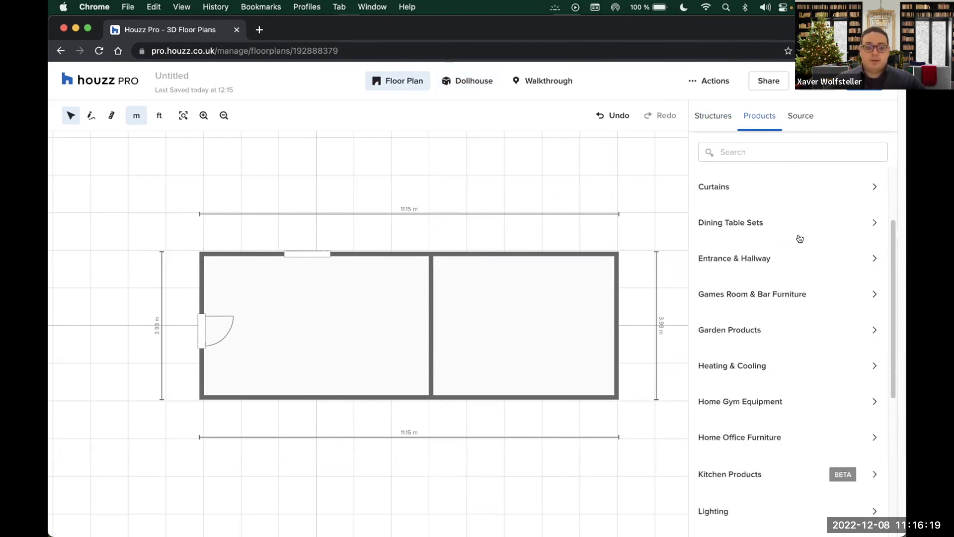
pyautogui.scroll(3, 795, 232)
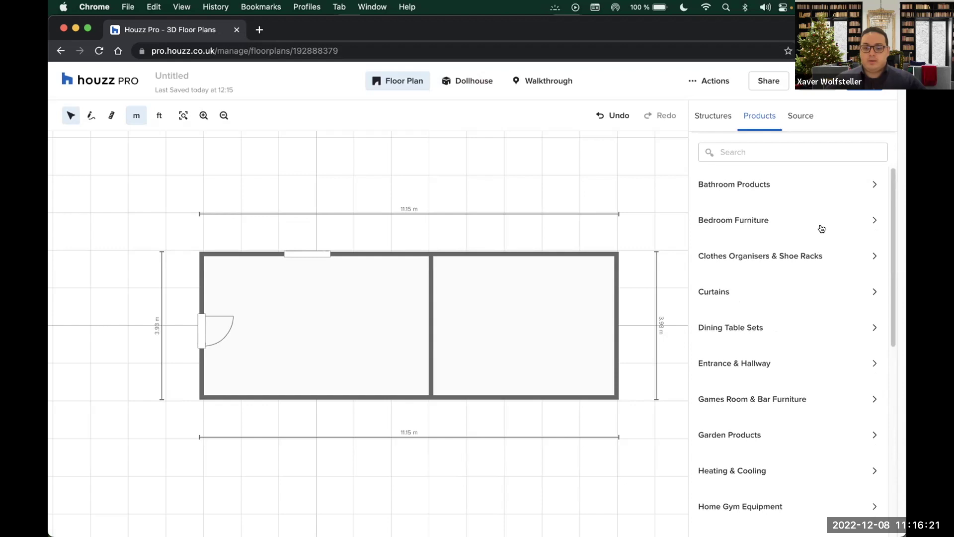
pyautogui.click(819, 226)
pyautogui.scroll(-5, 775, 234)
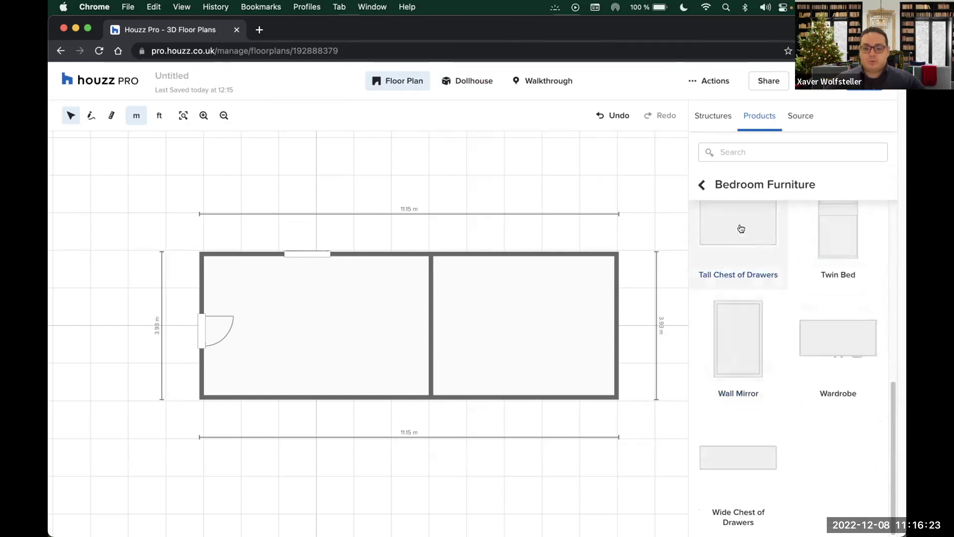
pyautogui.click(697, 187)
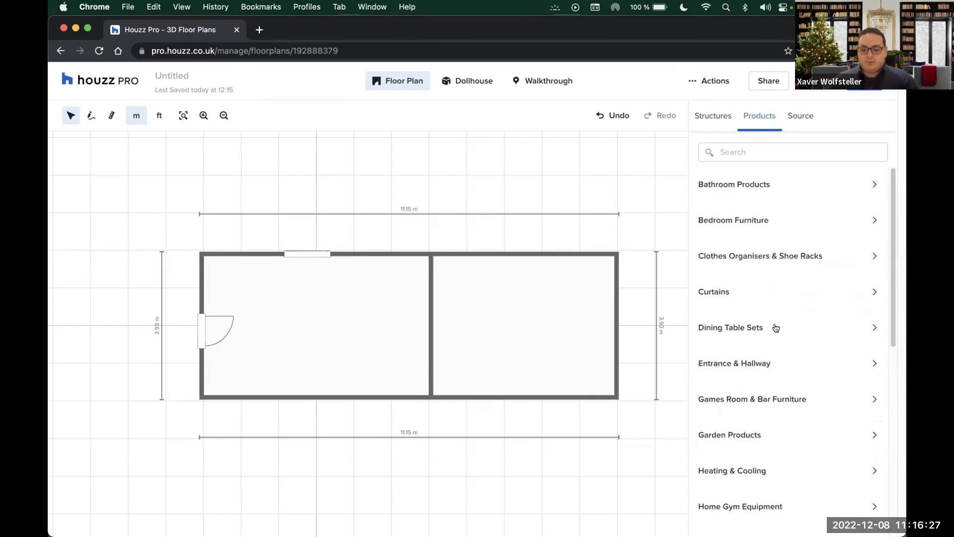
# - Place a Dining Set in the right room and a 179 cm Sideboard along its top wall
pyautogui.click(744, 327)
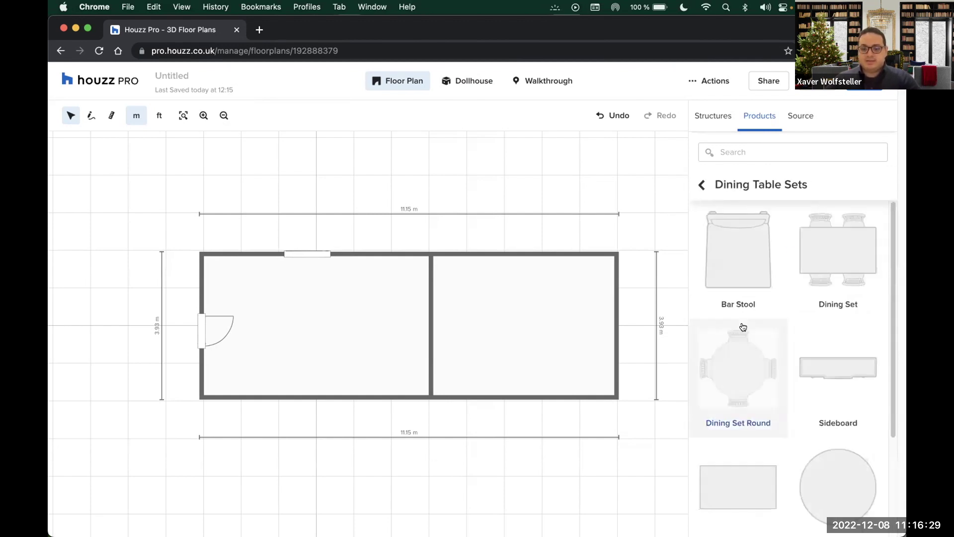
pyautogui.moveTo(803, 260); pyautogui.dragTo(506, 319)
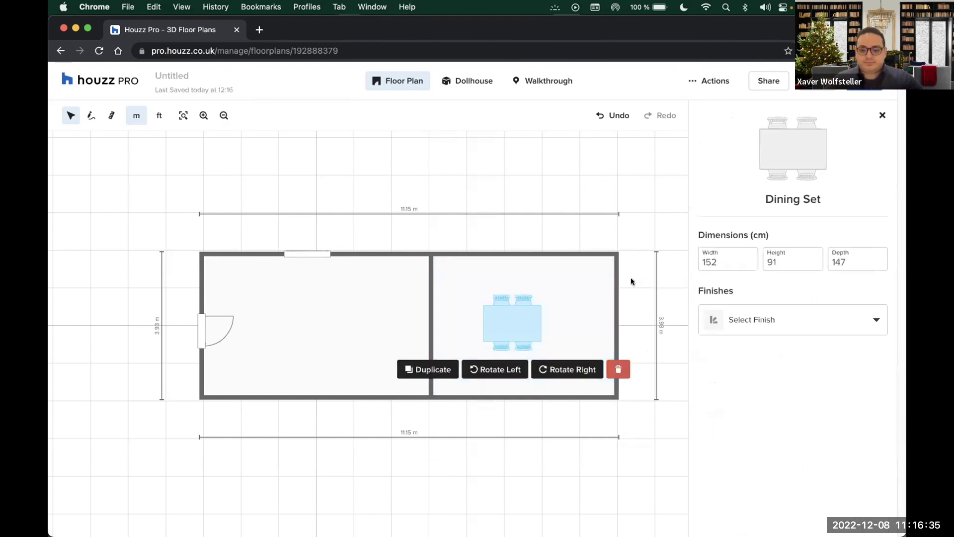
pyautogui.moveTo(498, 330); pyautogui.dragTo(522, 322)
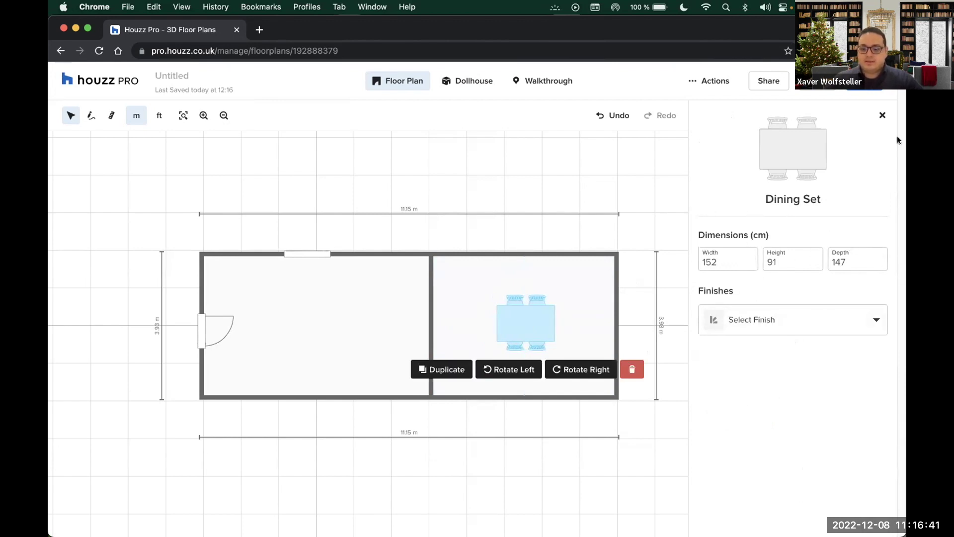
pyautogui.click(882, 115)
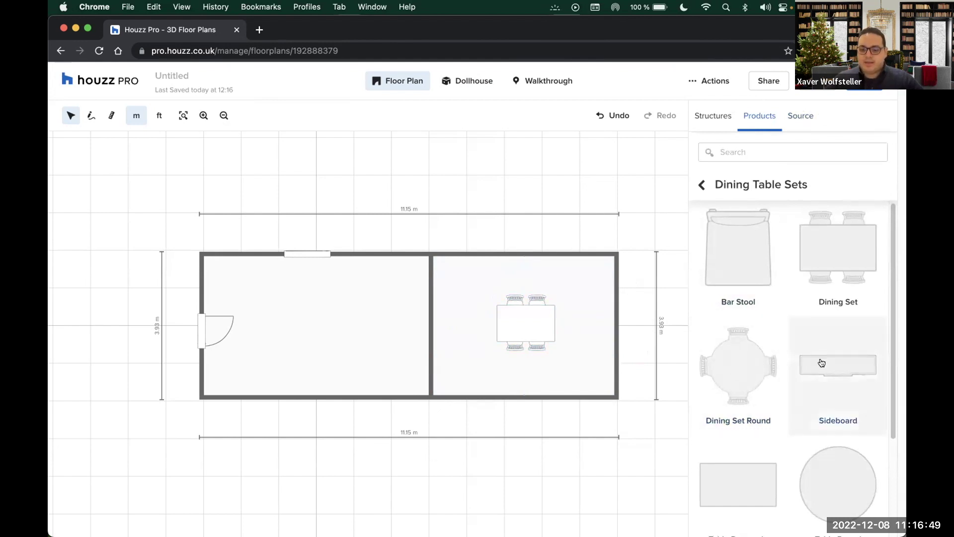
pyautogui.moveTo(819, 363); pyautogui.dragTo(527, 275)
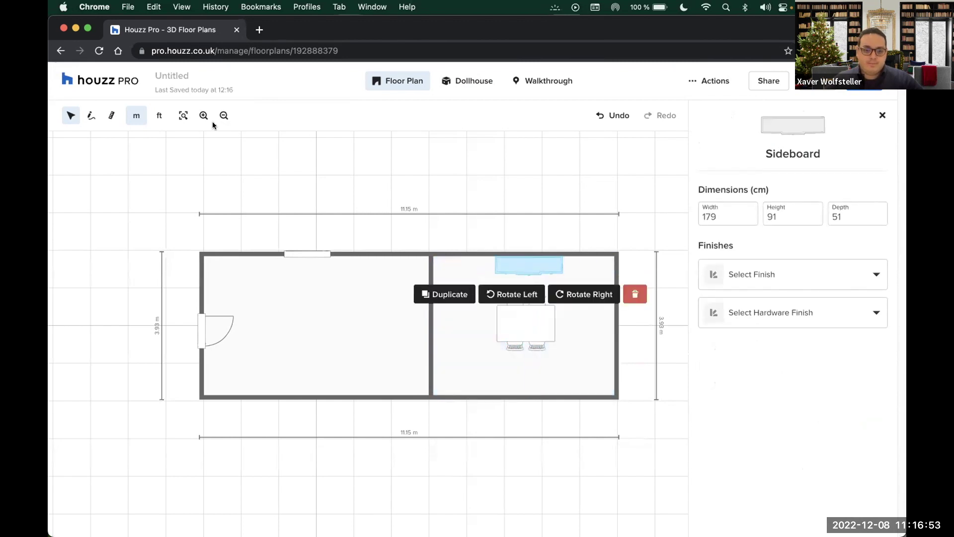
pyautogui.click(455, 81)
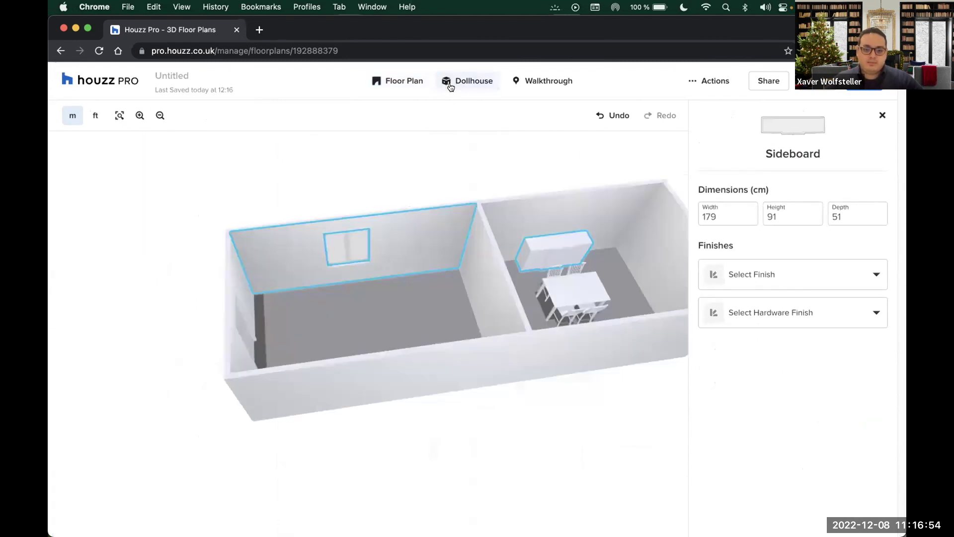
# - Give the sideboard a Chocolate Brown finish, then bring up the Source catalogue
pyautogui.click(545, 395)
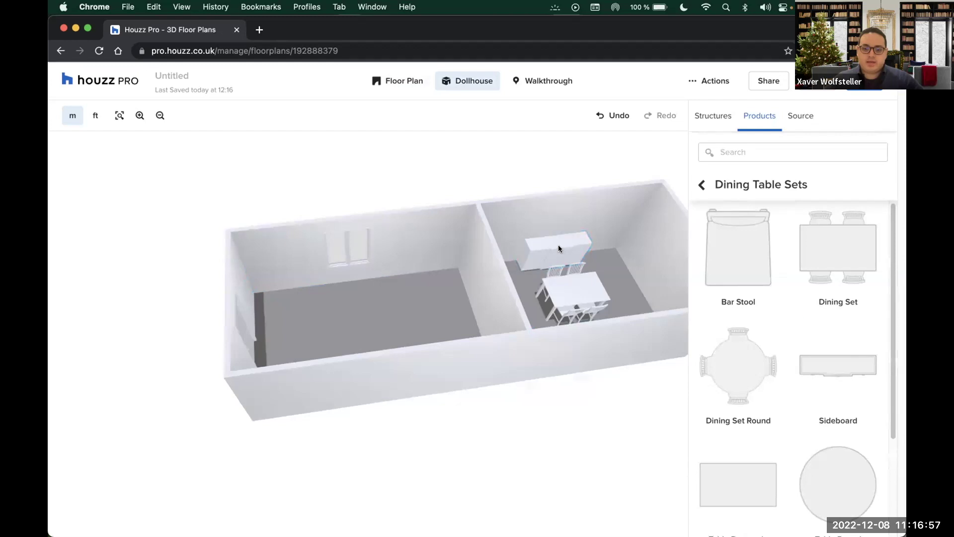
pyautogui.click(559, 245)
pyautogui.click(818, 276)
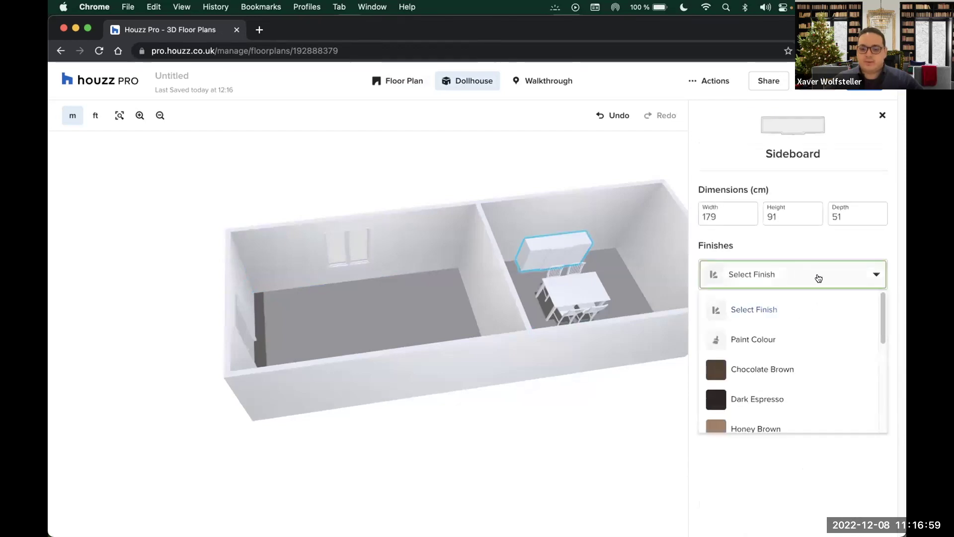
pyautogui.click(730, 369)
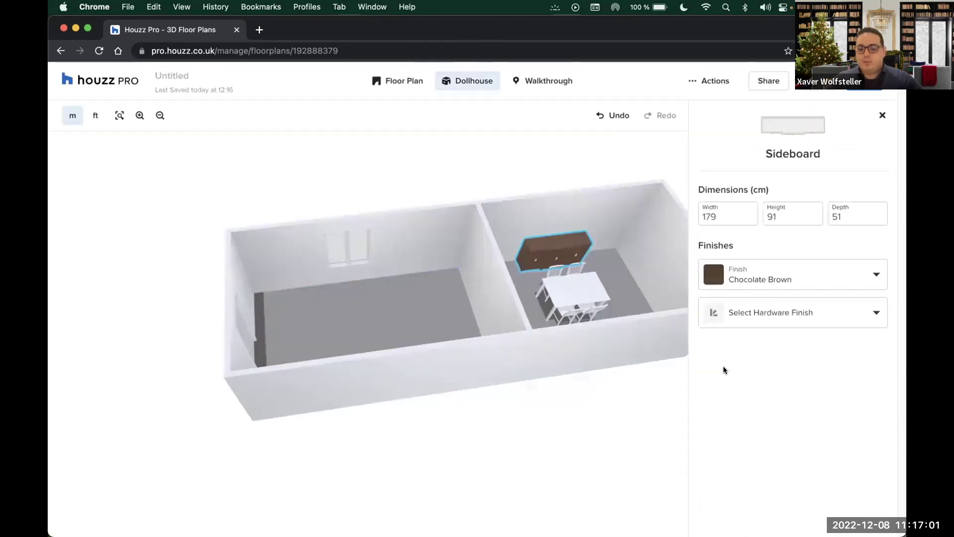
pyautogui.click(576, 156)
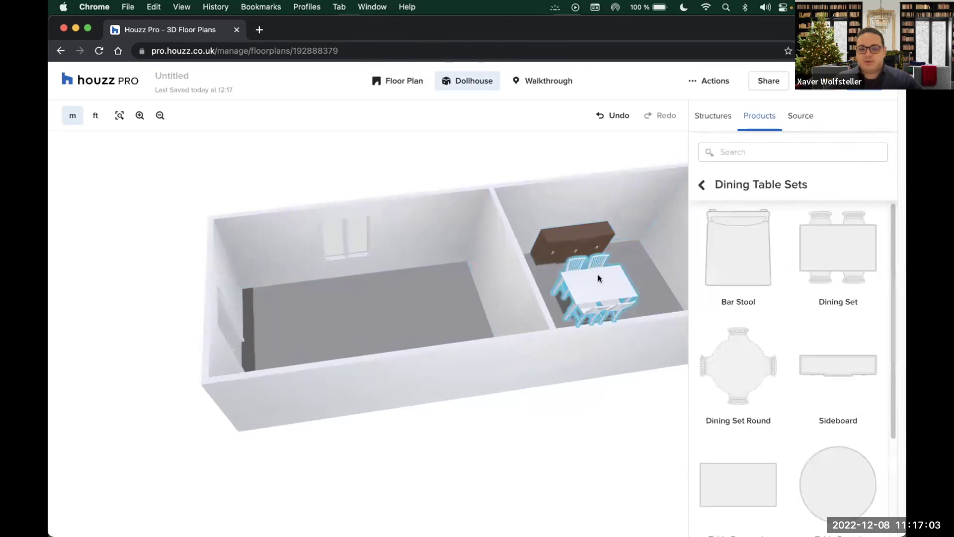
pyautogui.moveTo(598, 274); pyautogui.dragTo(568, 265)
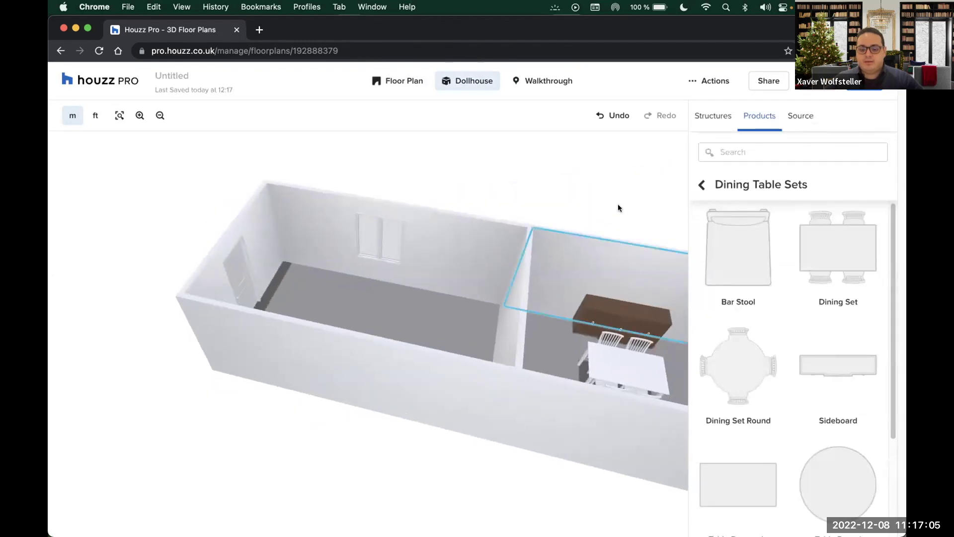
pyautogui.click(794, 119)
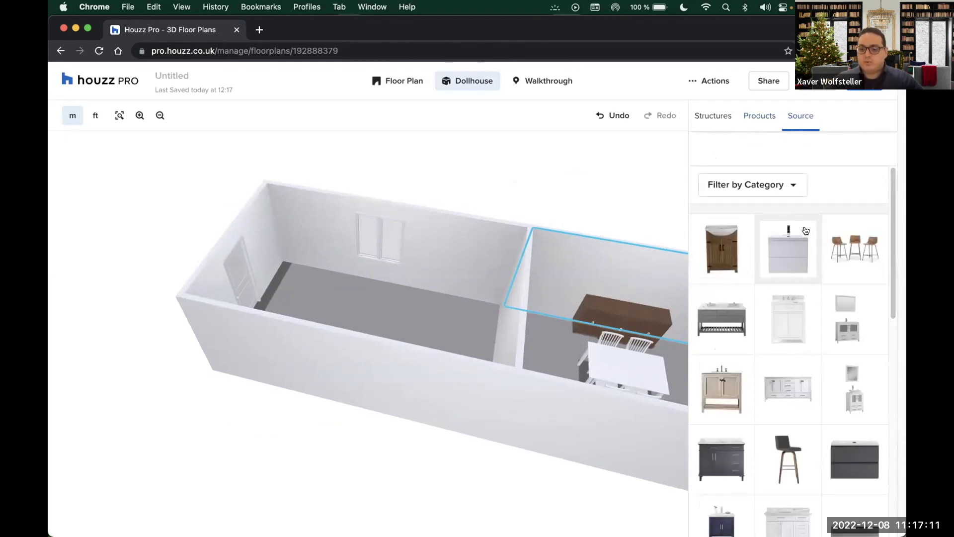
# - Browse the Source catalogue, then orbit the 3D view down into both furnished rooms
pyautogui.scroll(-4, 765, 347)
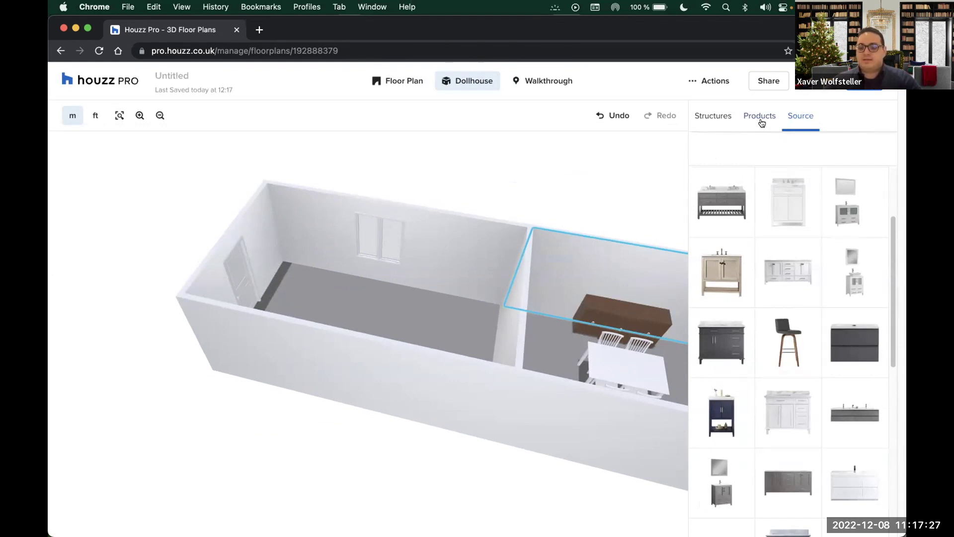
pyautogui.click(761, 120)
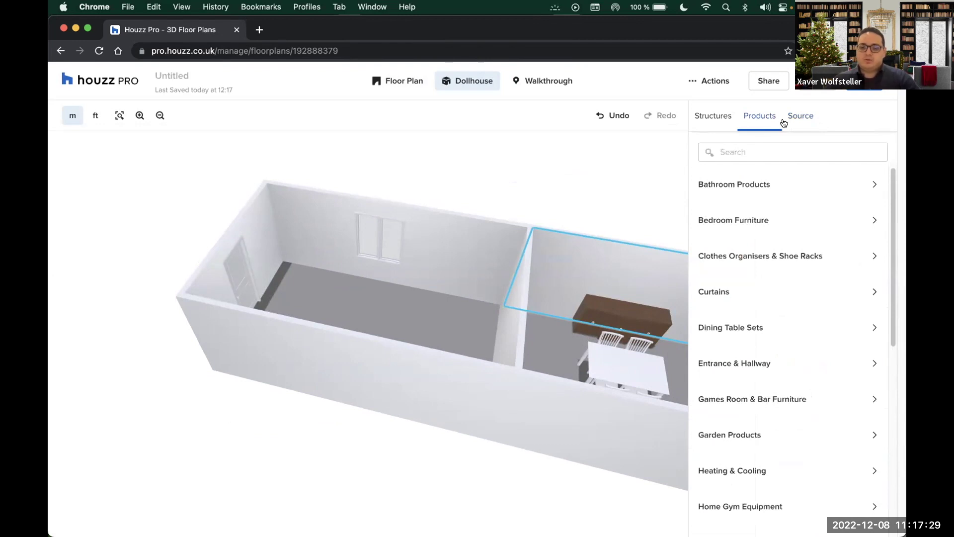
pyautogui.click(801, 122)
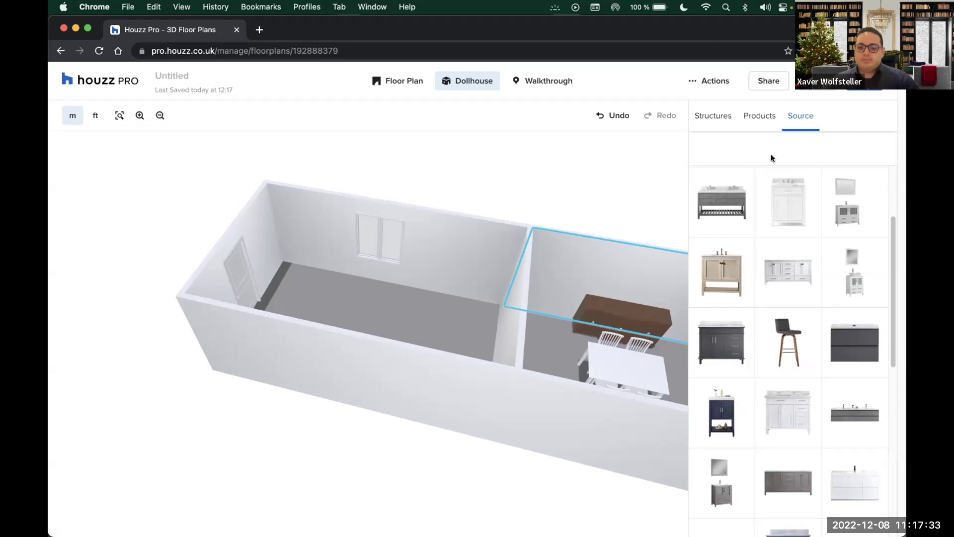
pyautogui.moveTo(493, 160); pyautogui.dragTo(514, 183)
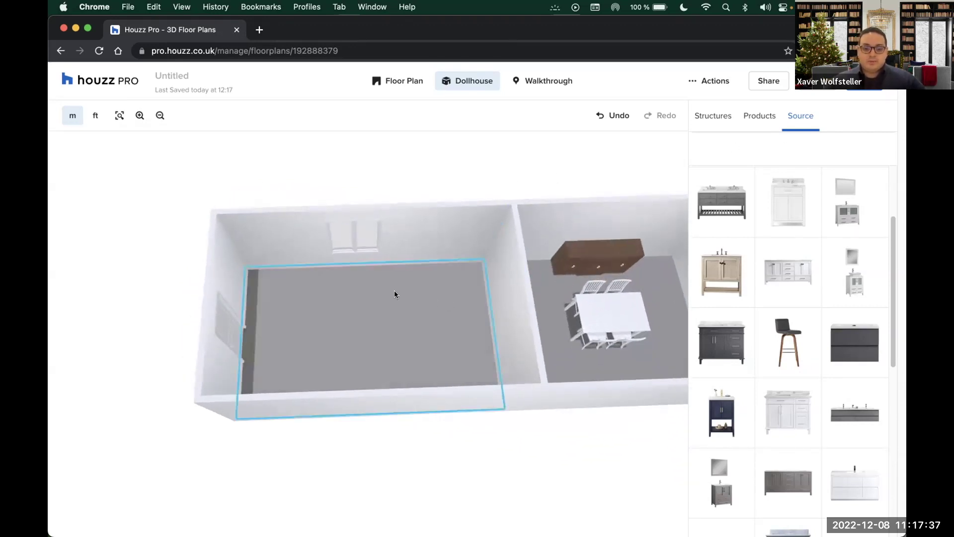